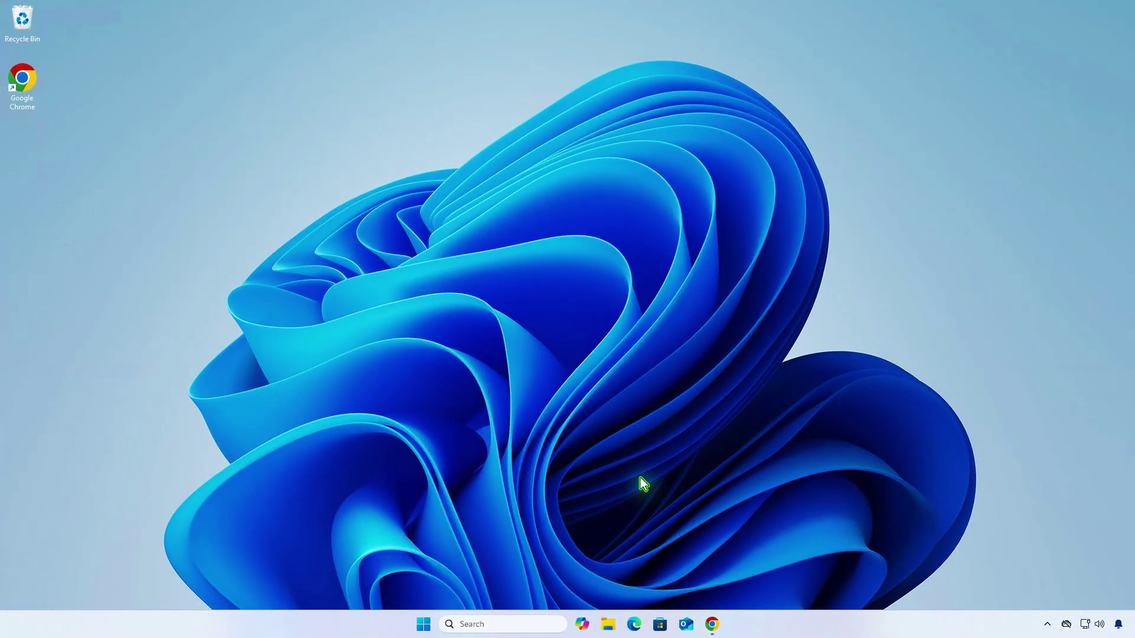
pyautogui.click(712, 624)
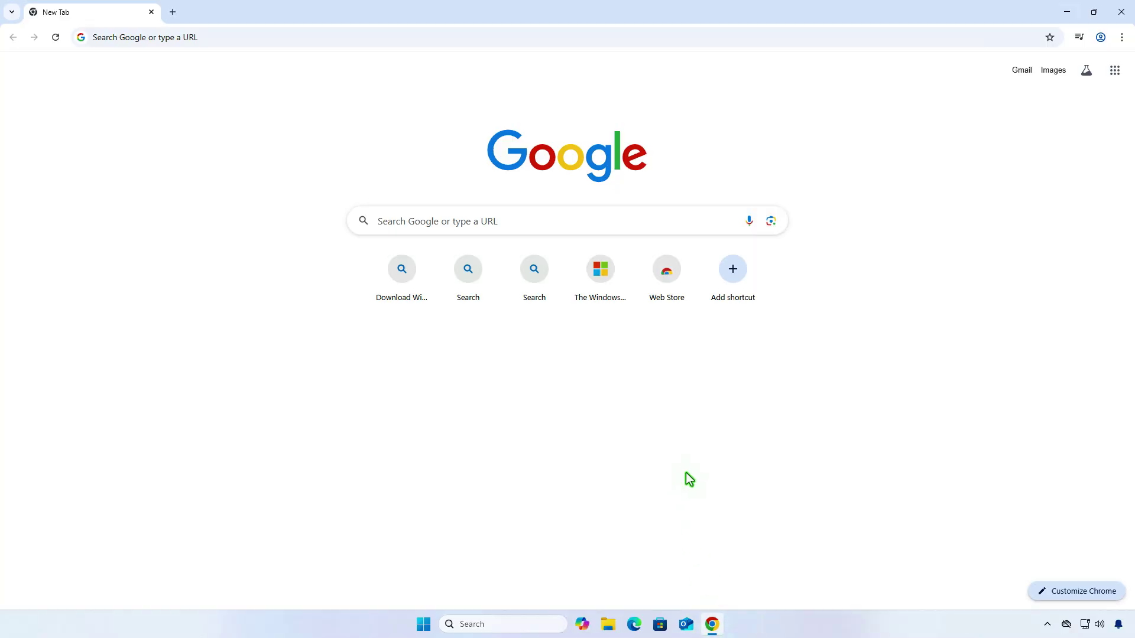
pyautogui.hotkey('ctrl', 'l')
pyautogui.write('https://aka.ms/wipiso')
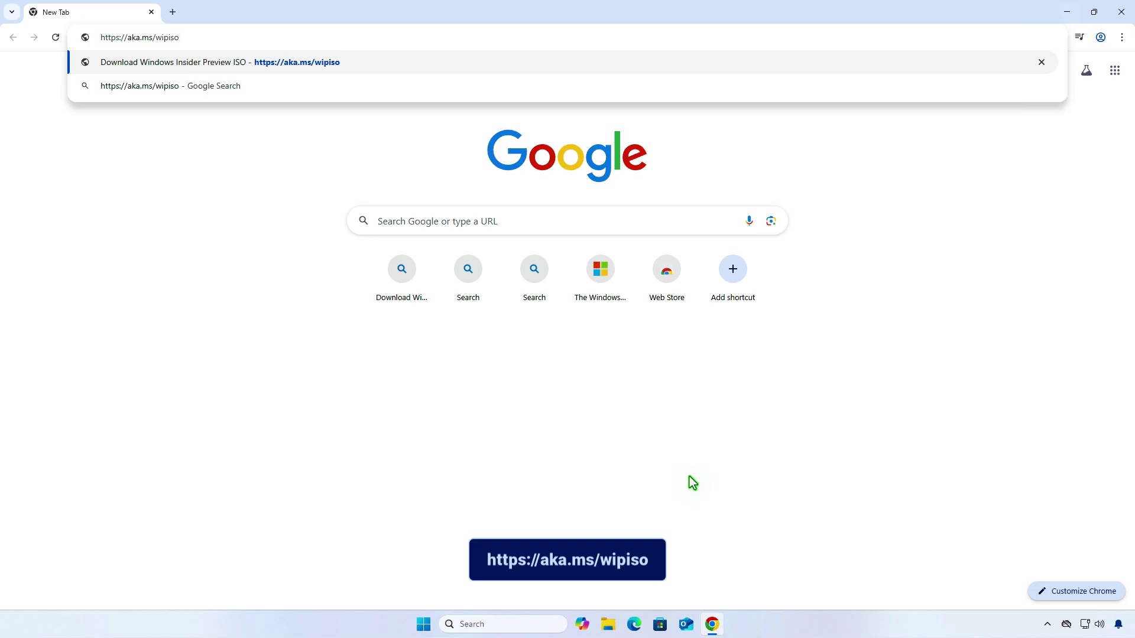
pyautogui.press('Return')
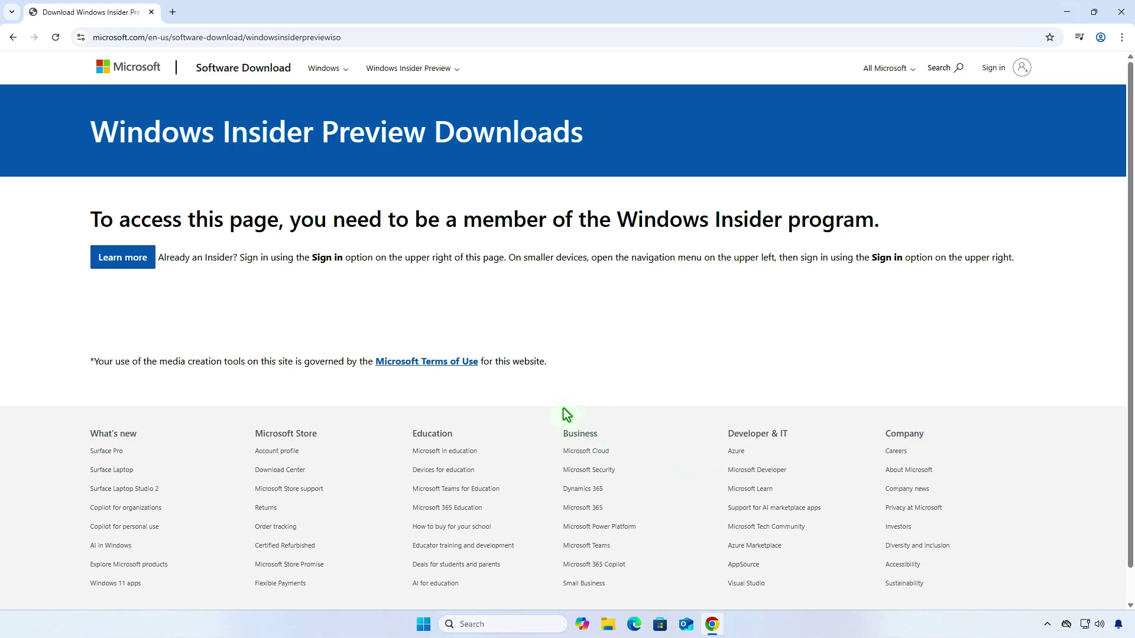
pyautogui.hotkey('ctrl', 't')
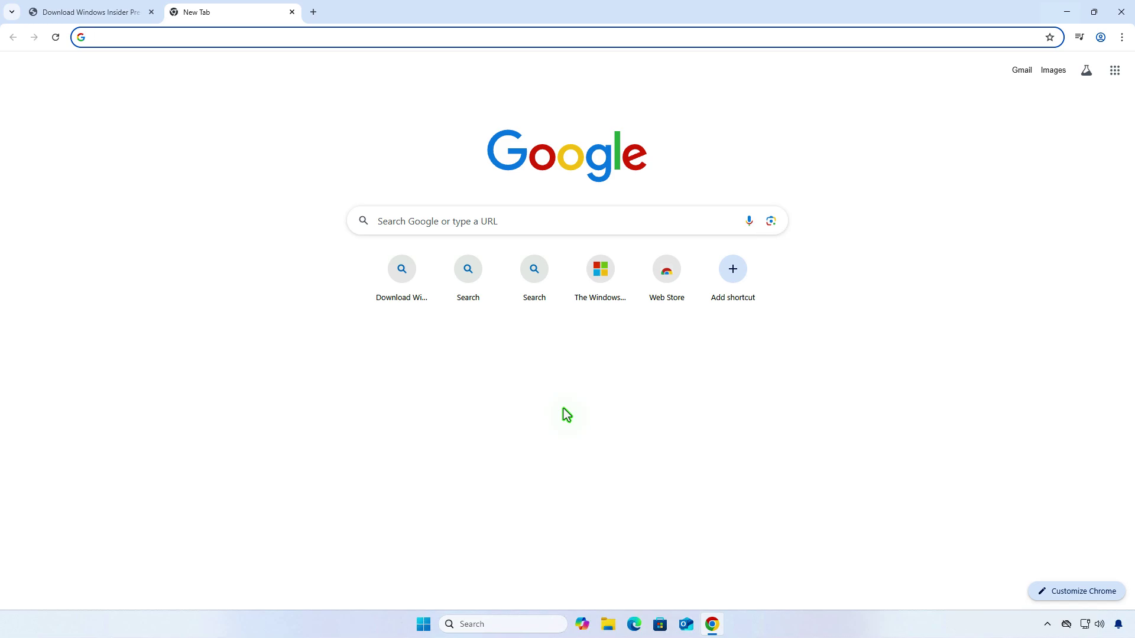
pyautogui.write('https://www.microsoft.com/windowsinsider/register')
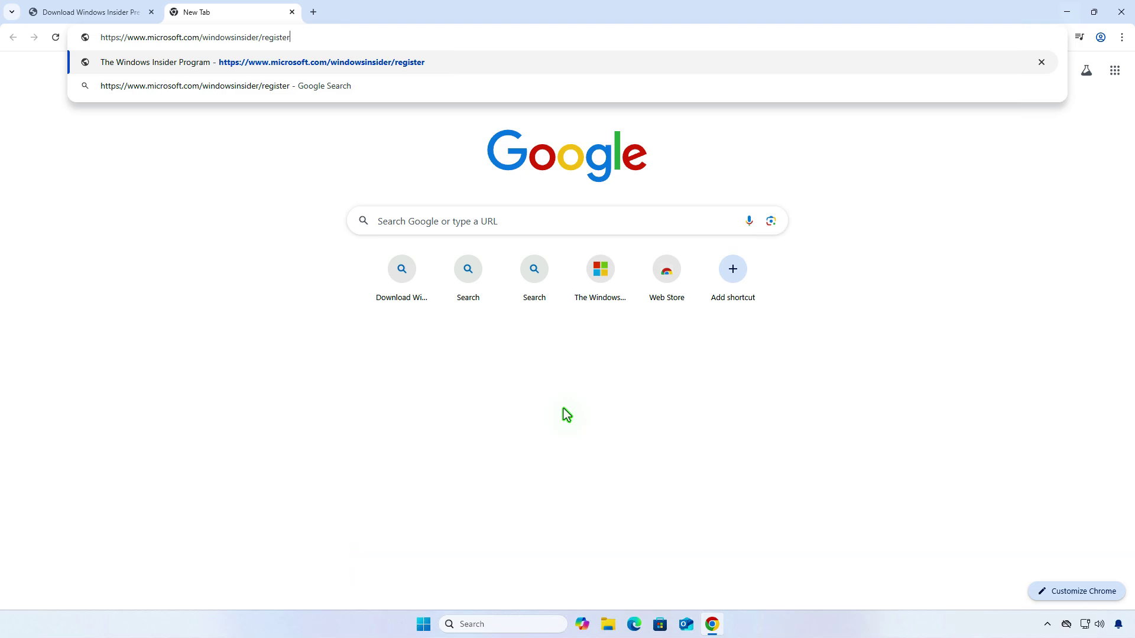
pyautogui.press('Return')
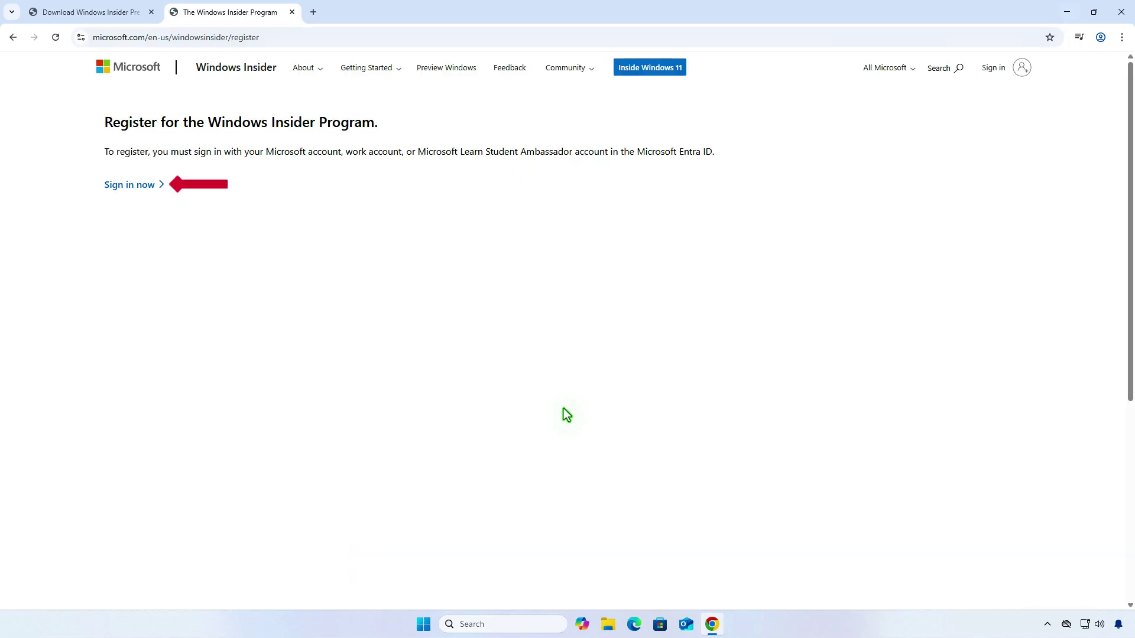
# - Sign in to the Windows Insider registration page with the Microsoft account's e-mail
pyautogui.click(147, 185)
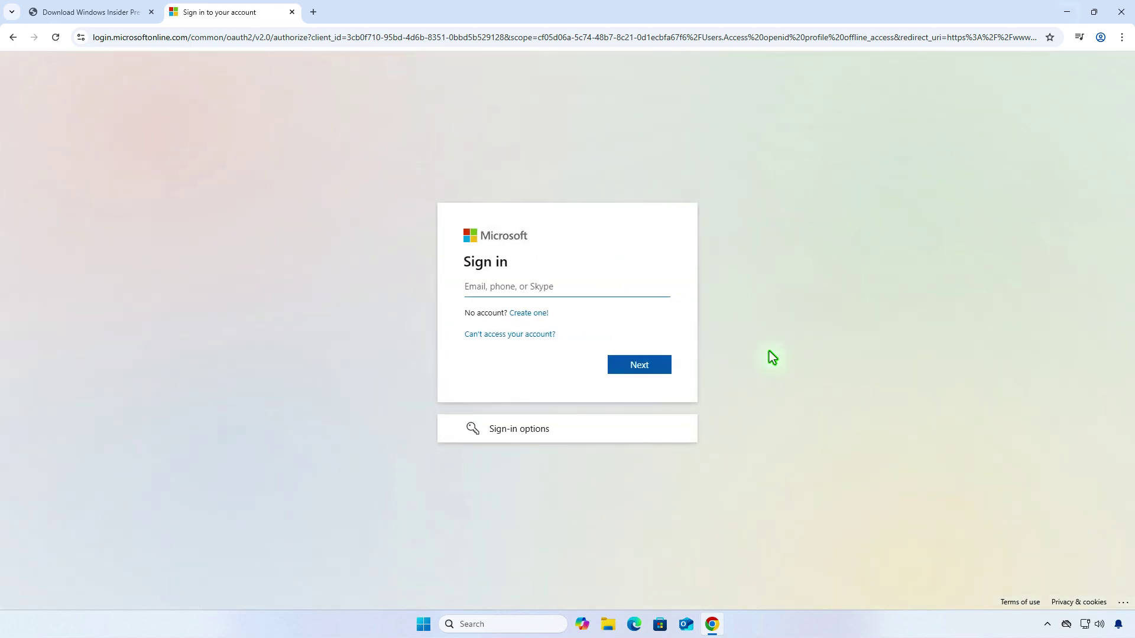
pyautogui.hotkey('ctrl', 'v')
pyautogui.click(665, 370)
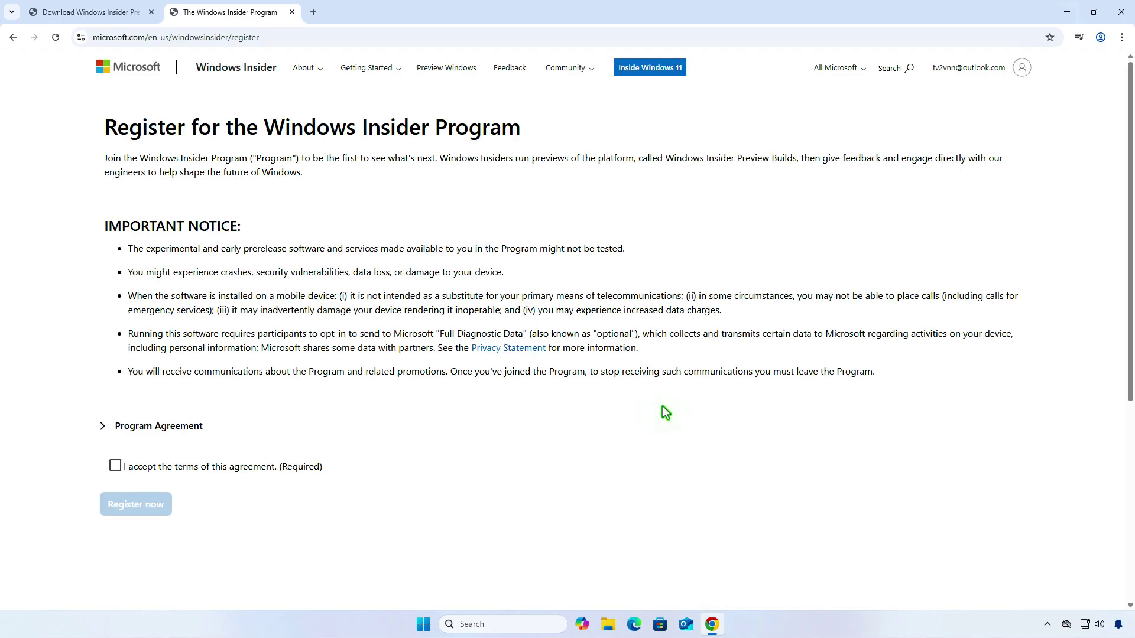
# - Accept the program agreement, register for the Windows Insider Program, and view the instructions for starting to preview Windows
pyautogui.click(115, 467)
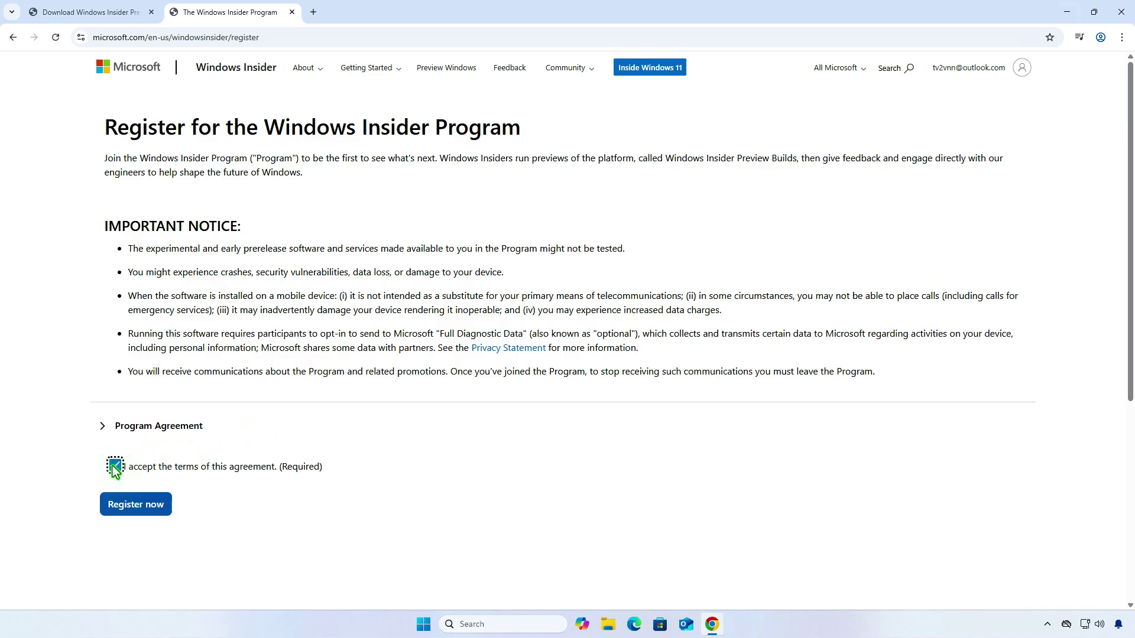
pyautogui.click(145, 506)
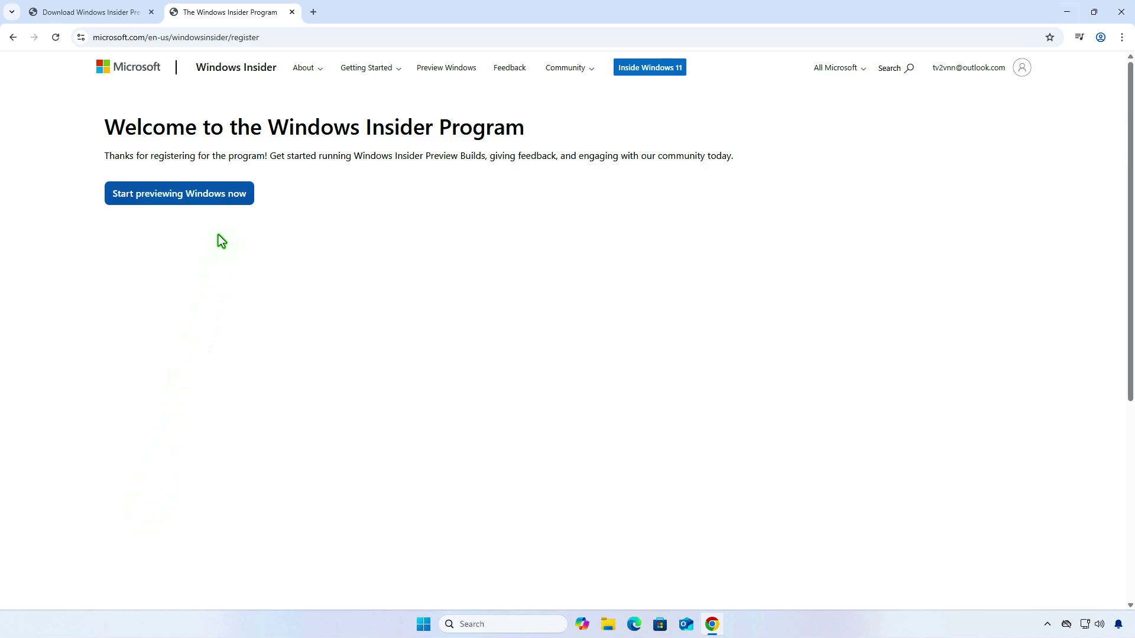
pyautogui.click(228, 195)
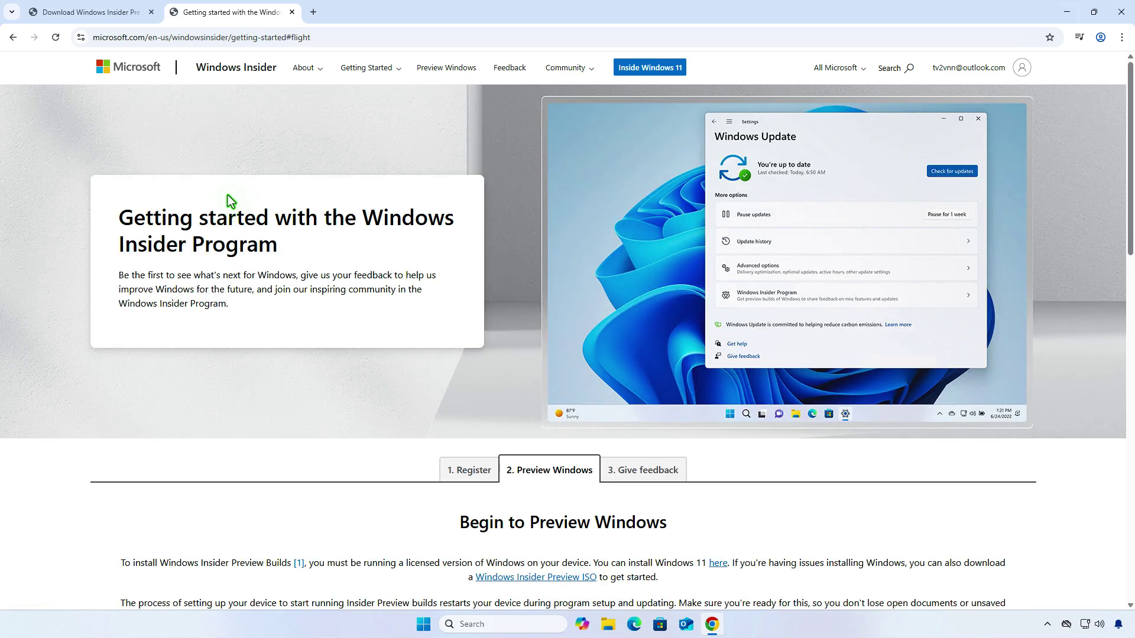
pyautogui.scroll(-4, 955, 534)
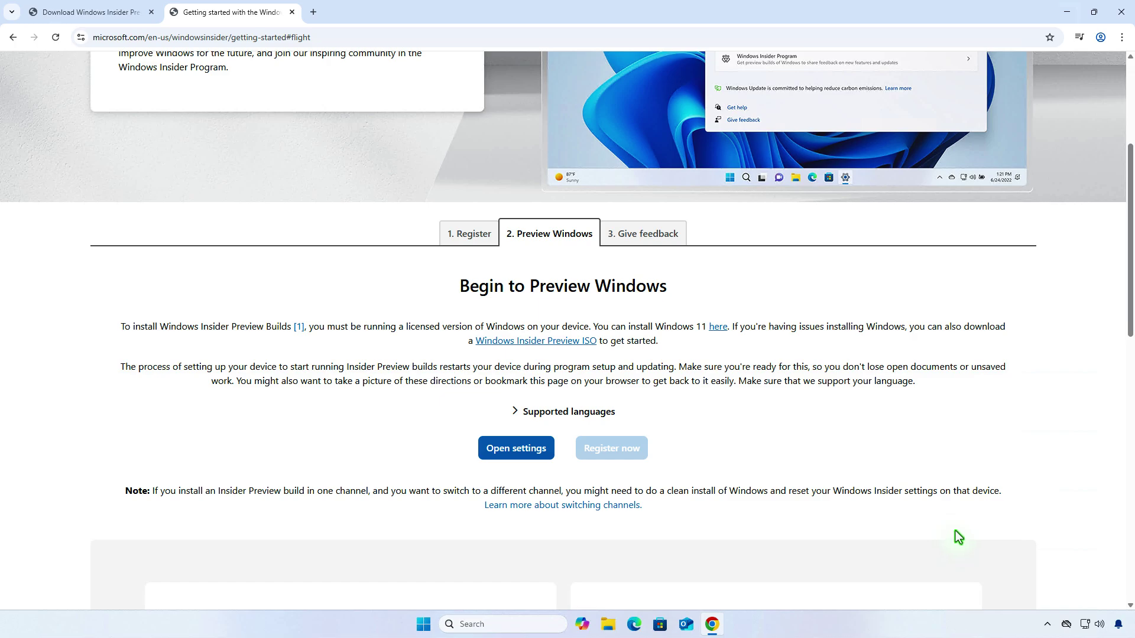
# - Return to the Windows Insider Preview Downloads page and sign in with the registered Microsoft account
pyautogui.click(115, 17)
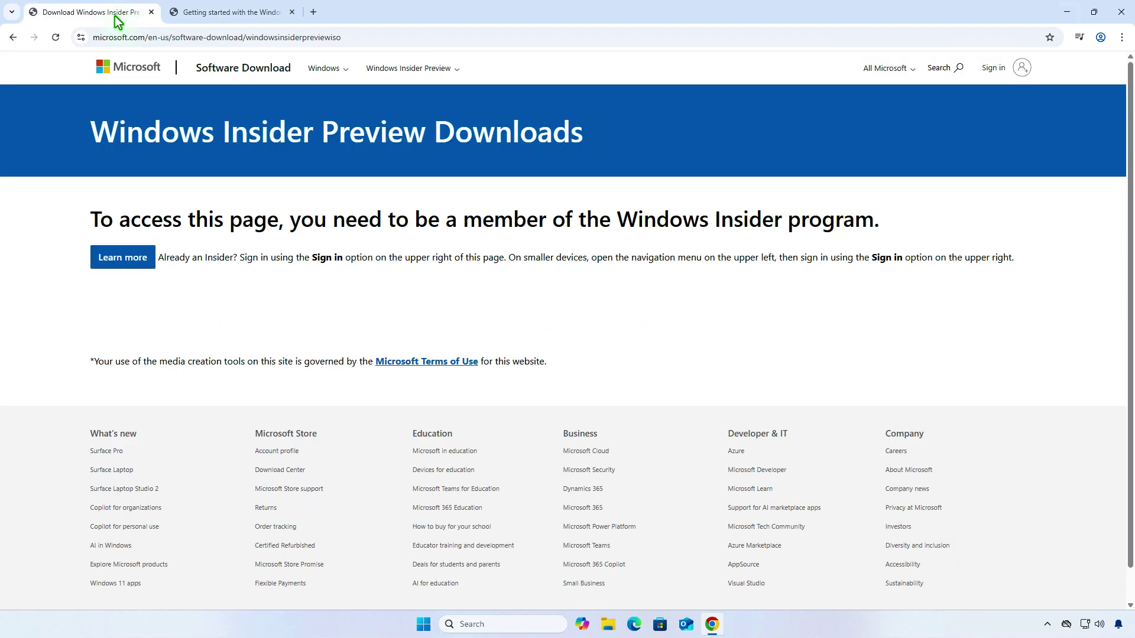
pyautogui.click(1000, 70)
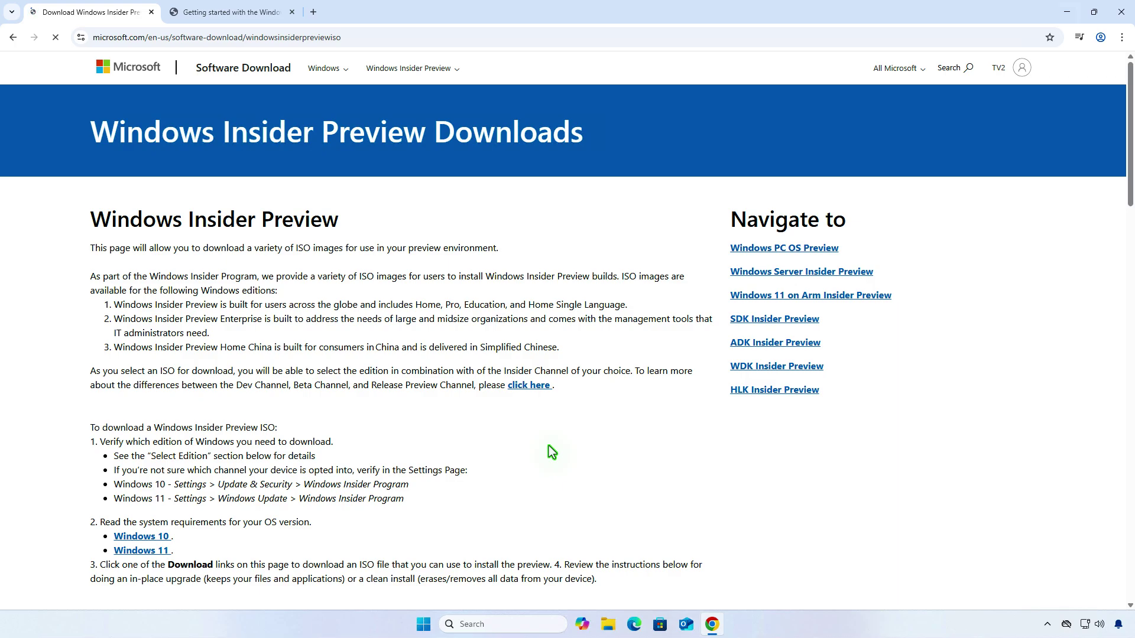
# - Choose and confirm the edition Windows 11 Insider Preview (Release Preview Channel) - Build 26200
pyautogui.scroll(-5, 548, 447)
pyautogui.scroll(-4, 548, 447)
pyautogui.scroll(-1, 549, 452)
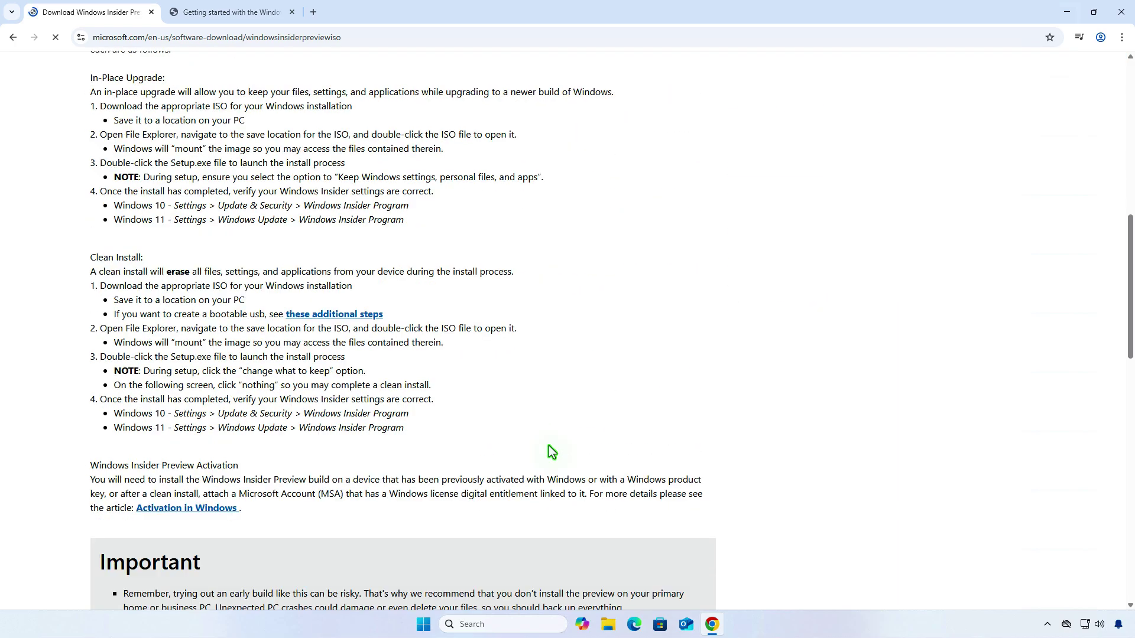
pyautogui.scroll(-5, 549, 452)
pyautogui.scroll(-5, 549, 452)
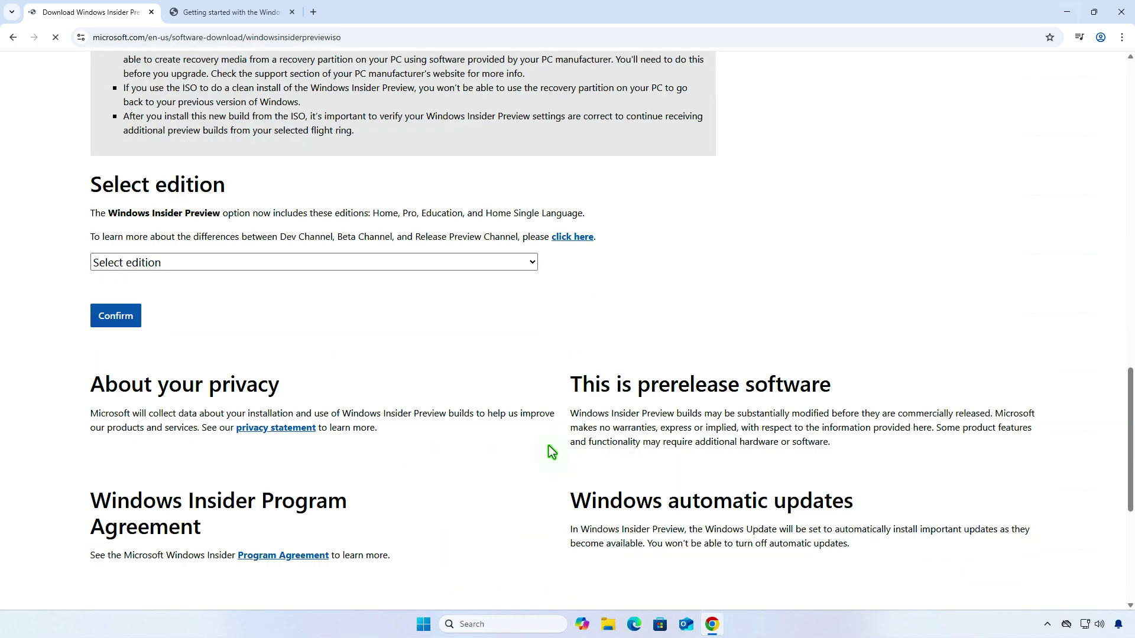
pyautogui.click(523, 266)
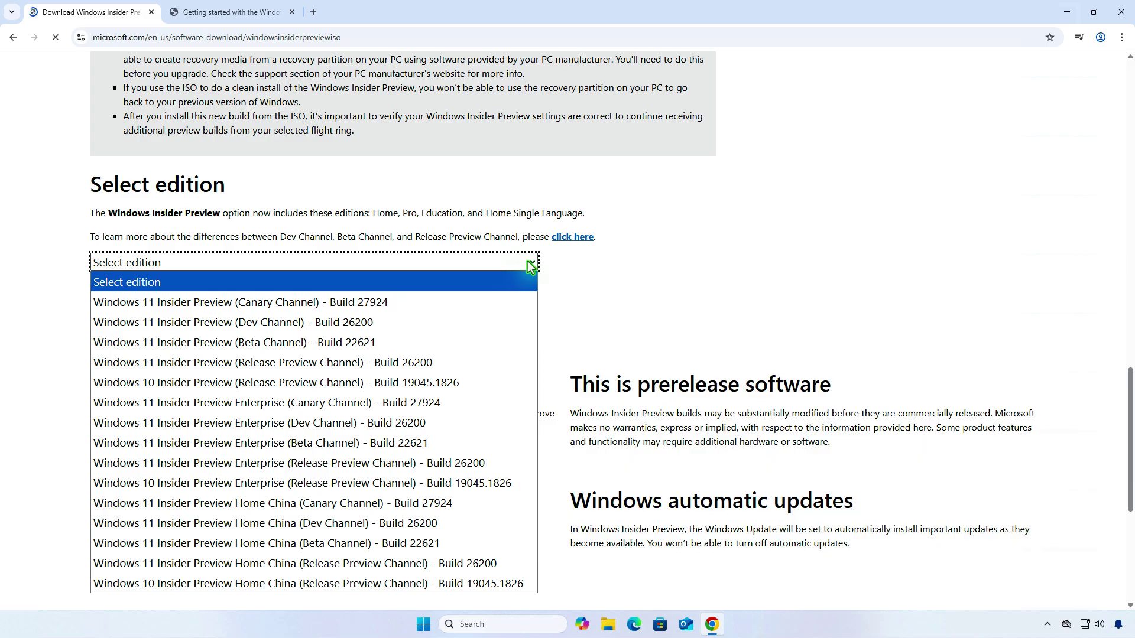
pyautogui.click(479, 363)
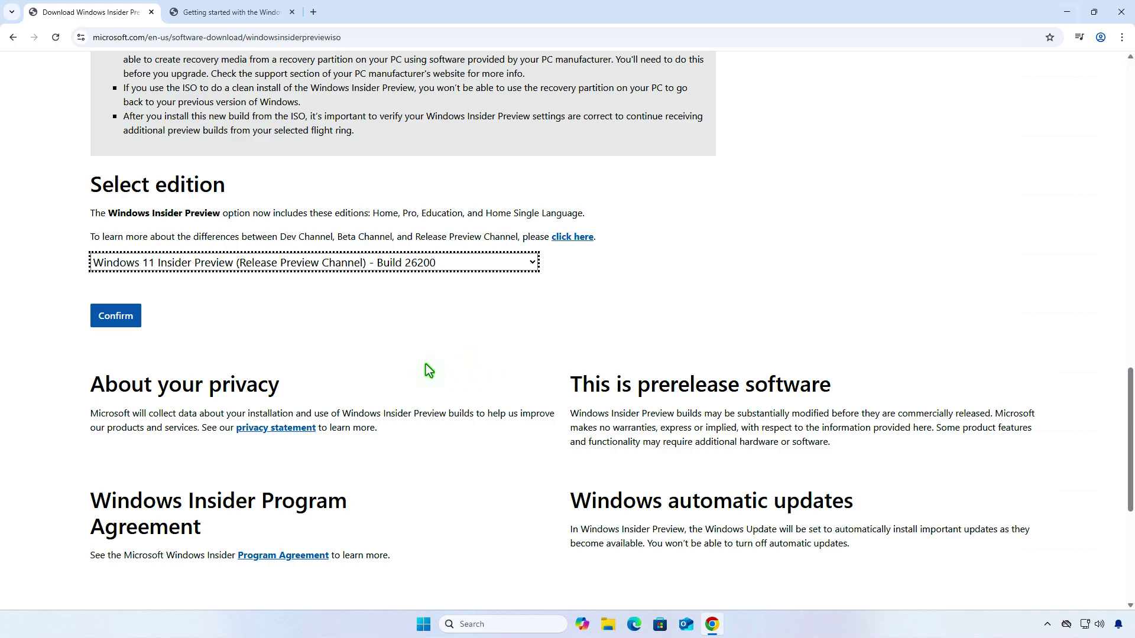
pyautogui.click(122, 320)
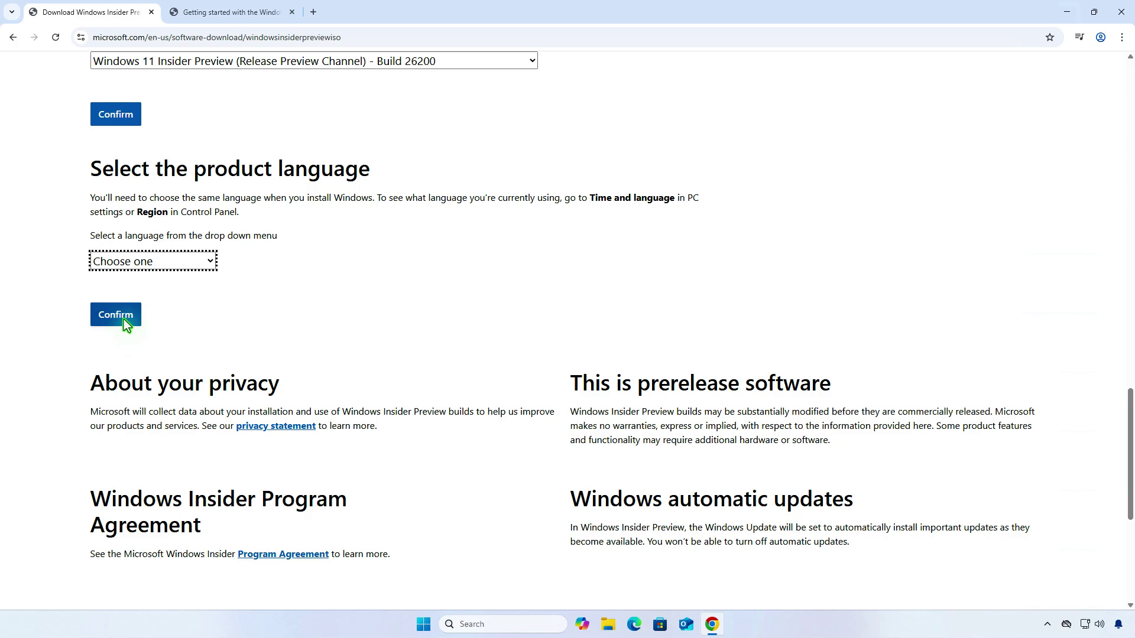
# - Set the product language to English (United States) and confirm it
pyautogui.click(182, 261)
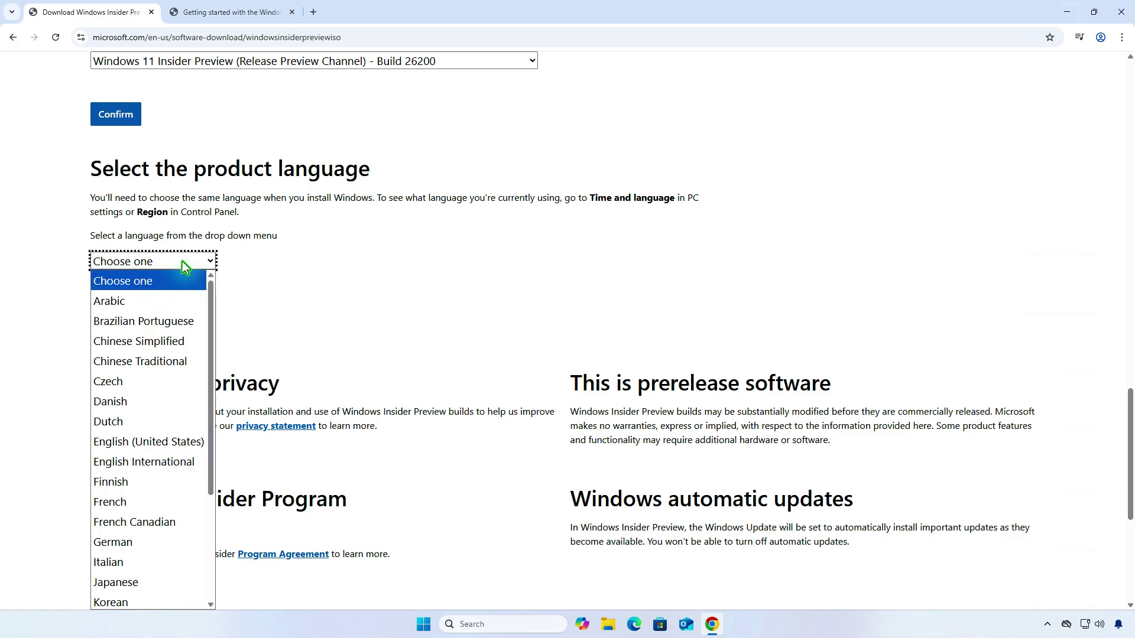
pyautogui.click(200, 440)
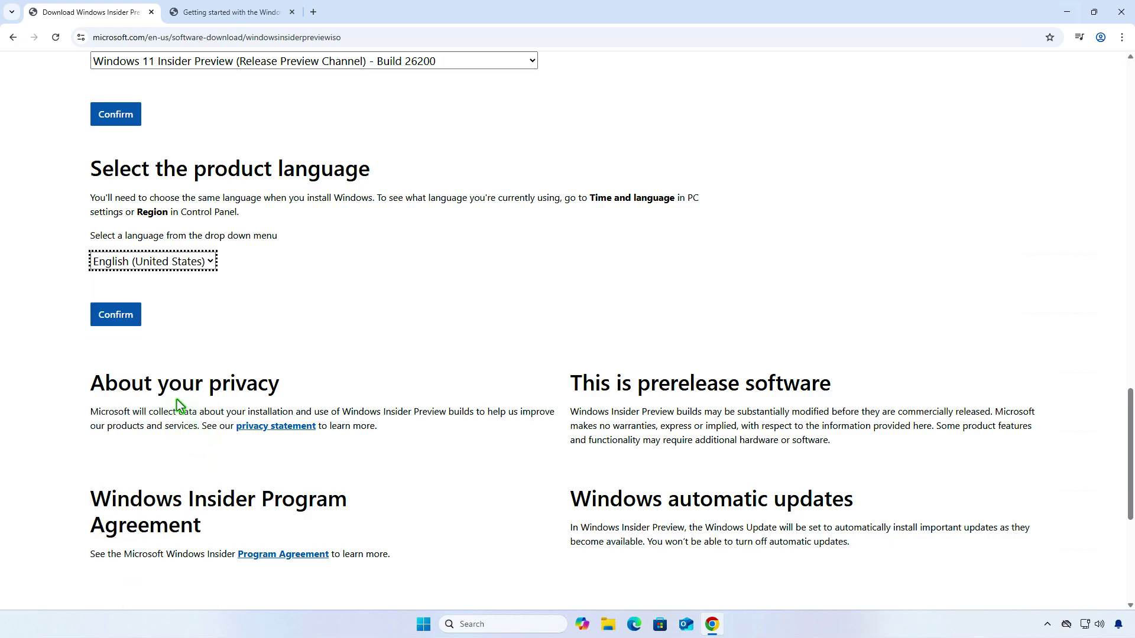
pyautogui.click(122, 319)
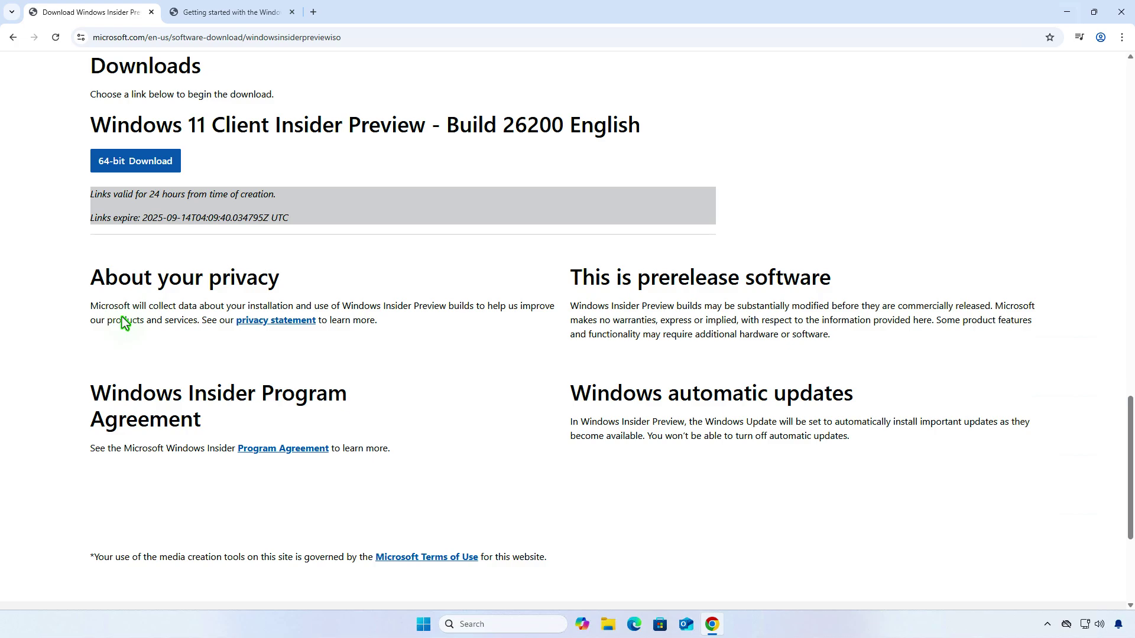
# - Download the 64-bit Build 26200 ISO and show the file in its folder with the browser minimized
pyautogui.click(133, 163)
pyautogui.click(1058, 38)
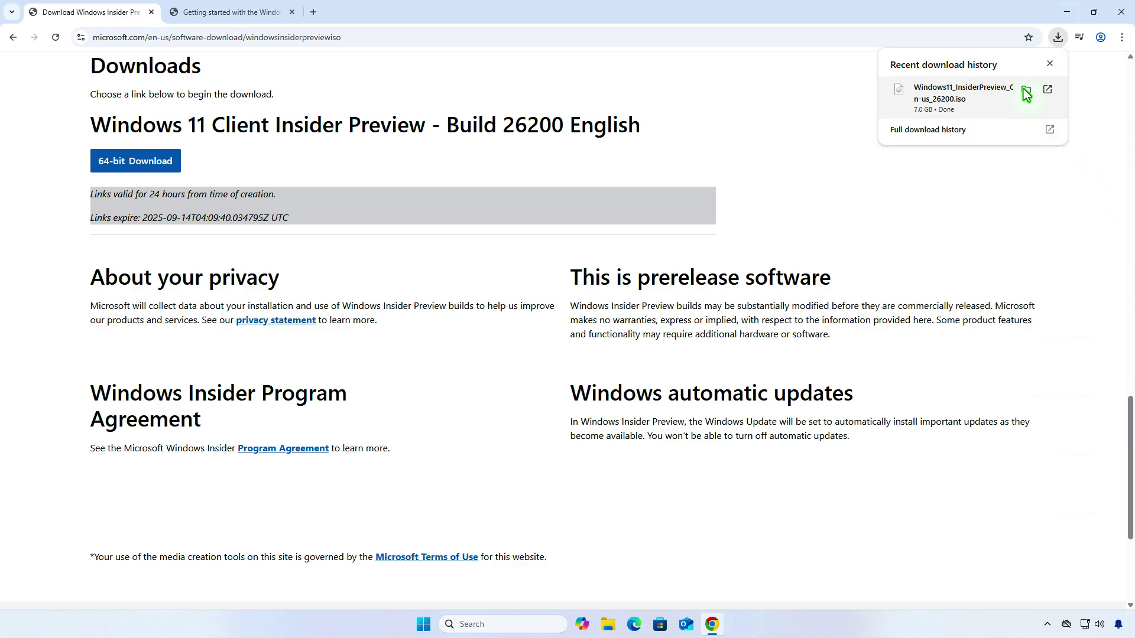
pyautogui.click(1024, 94)
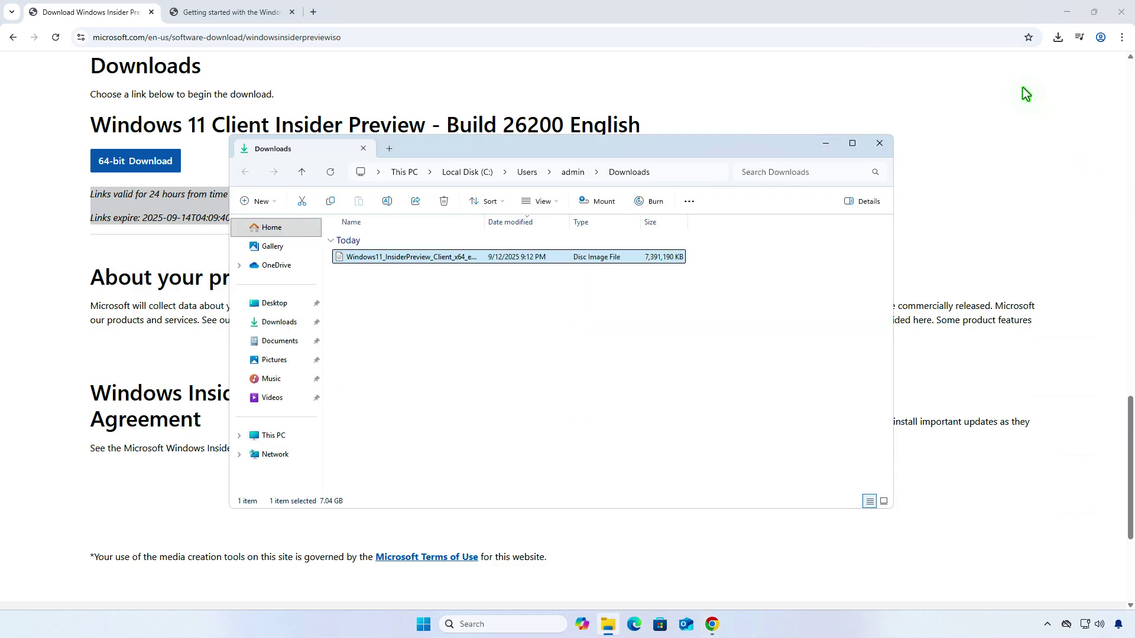
pyautogui.click(1068, 11)
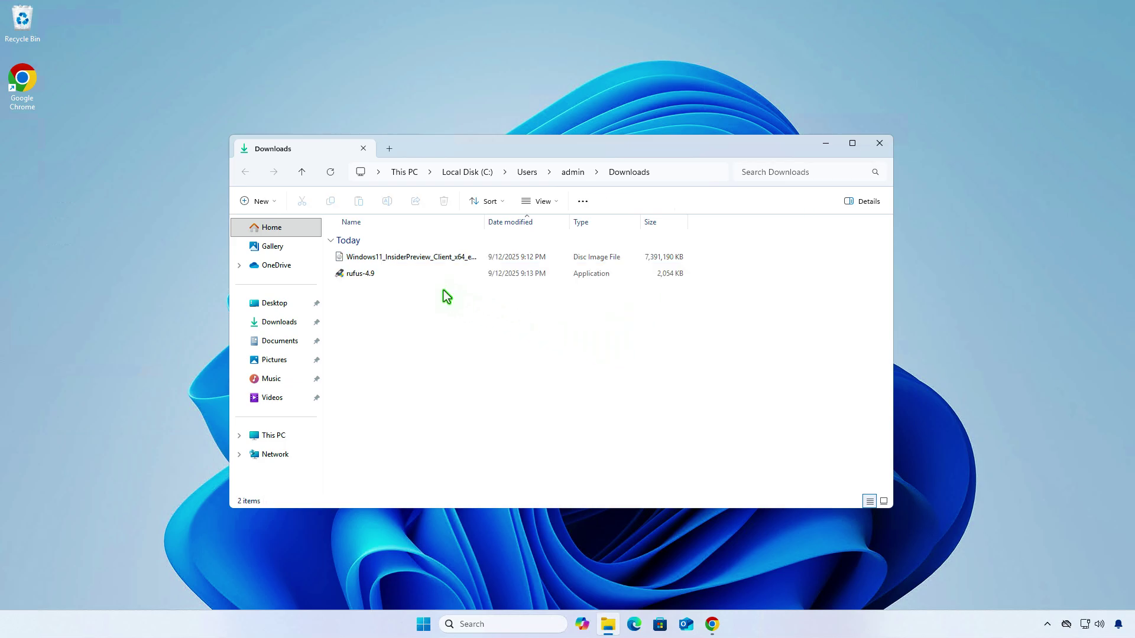
# - Launch rufus-4.9 from the Downloads folder and allow it to check for updates online
pyautogui.doubleClick(413, 274)
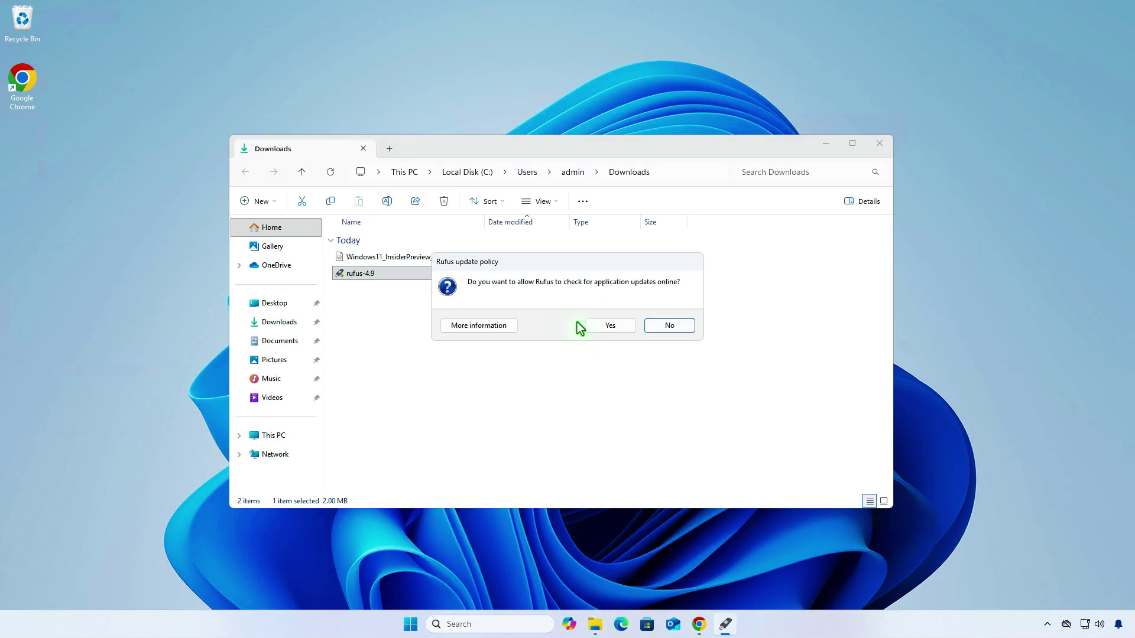
pyautogui.click(615, 325)
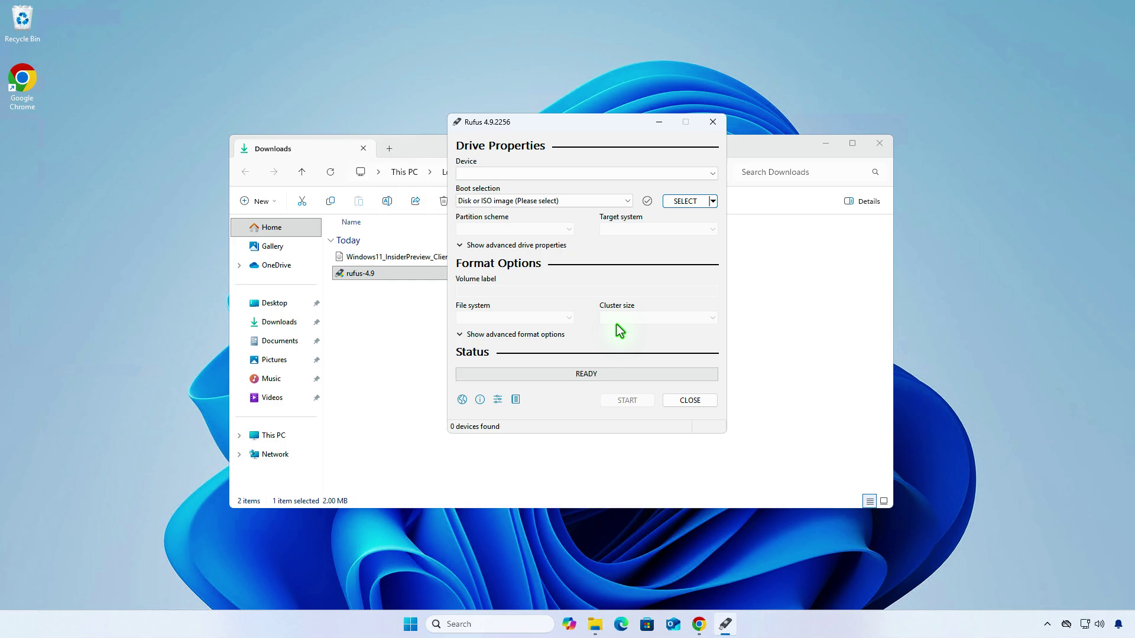
# - Select the NO_LABEL (D:) [64 GB] drive and load the Windows11_InsiderPreview_Client_x64_en-us_26200 image as the boot selection
pyautogui.click(665, 172)
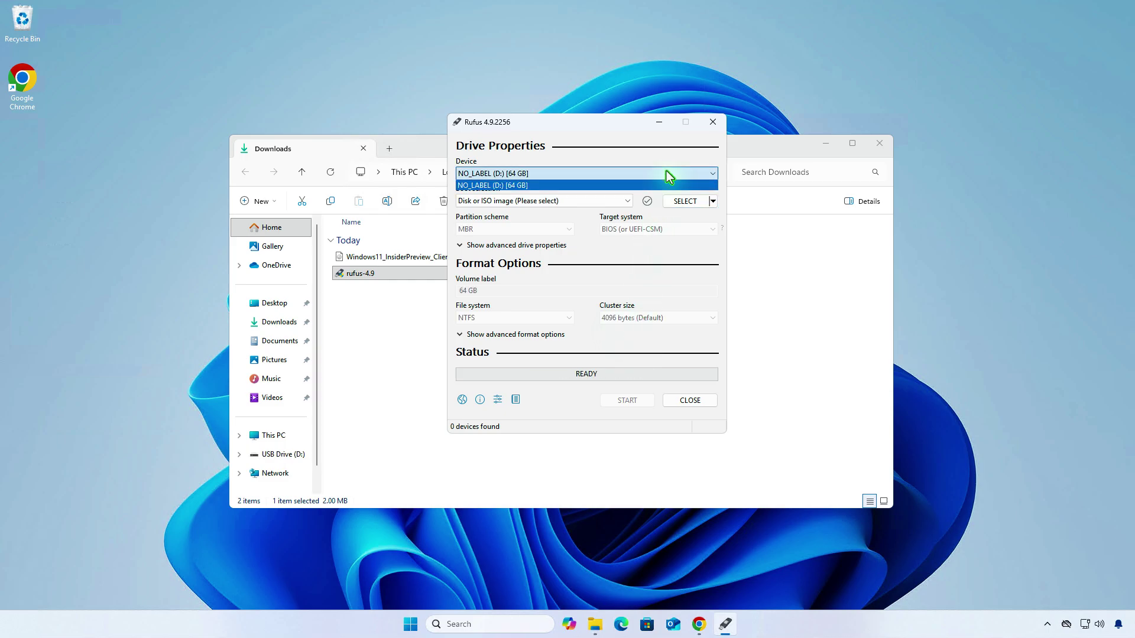
pyautogui.click(667, 173)
pyautogui.click(686, 201)
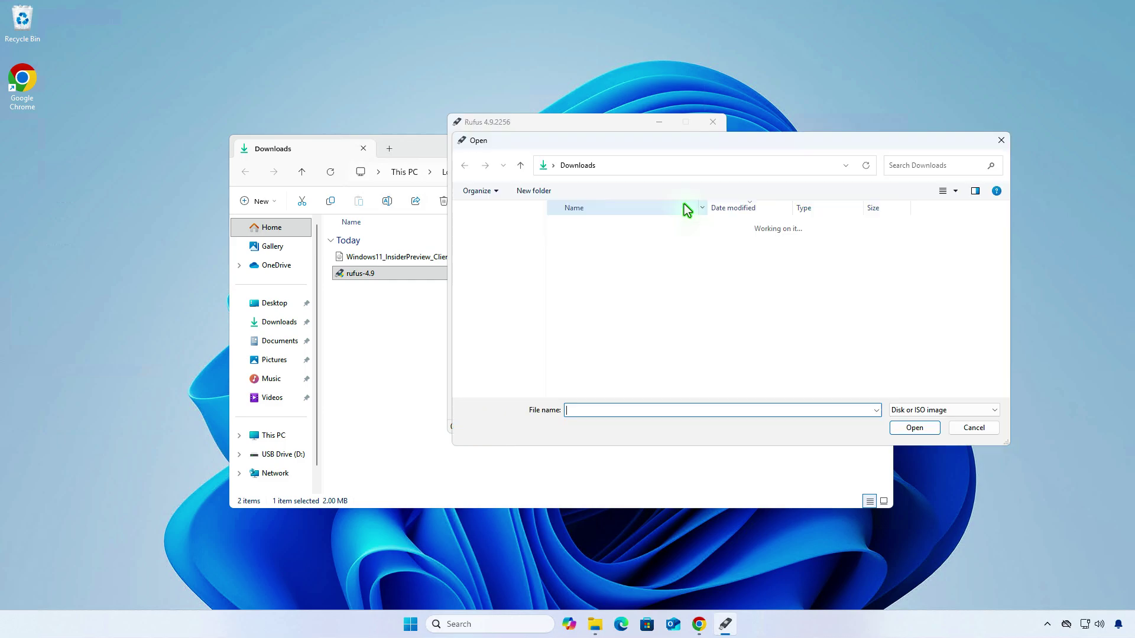
pyautogui.click(680, 243)
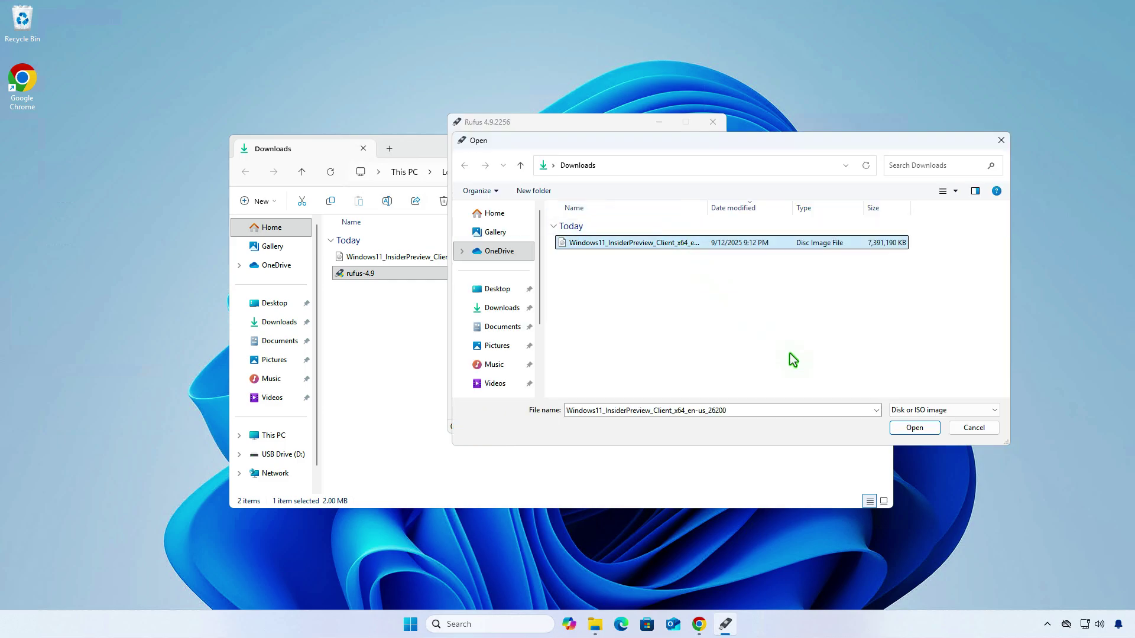
pyautogui.click(918, 428)
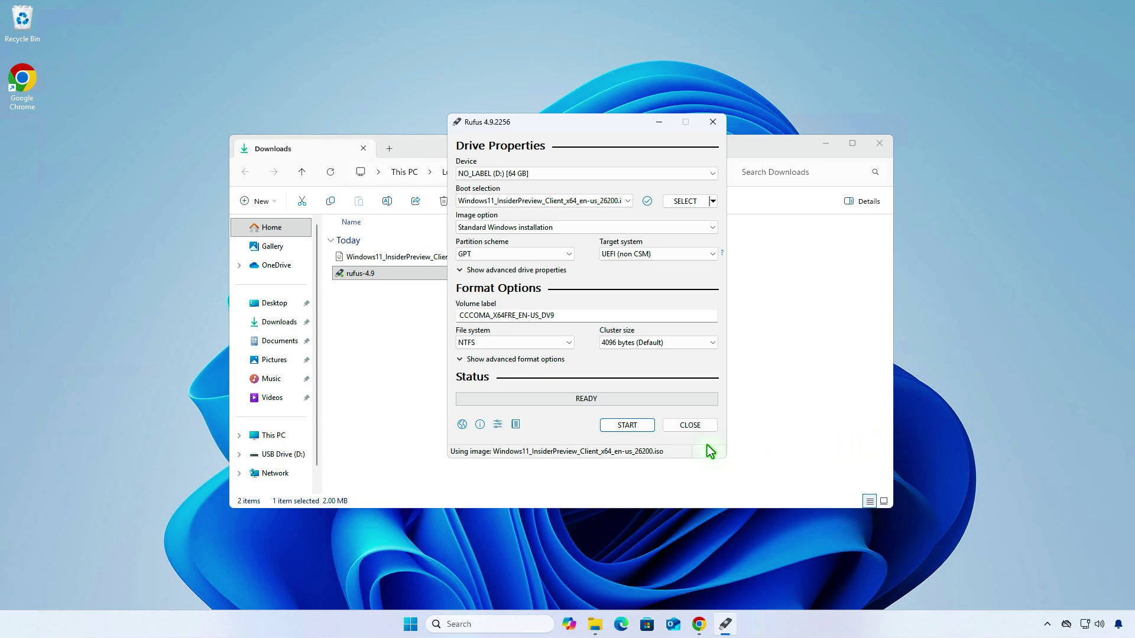
# - Start writing the USB drive with the RAM, Secure Boot, TPM 2.0 and online Microsoft account requirements removed, accepting the data erasure
pyautogui.click(648, 426)
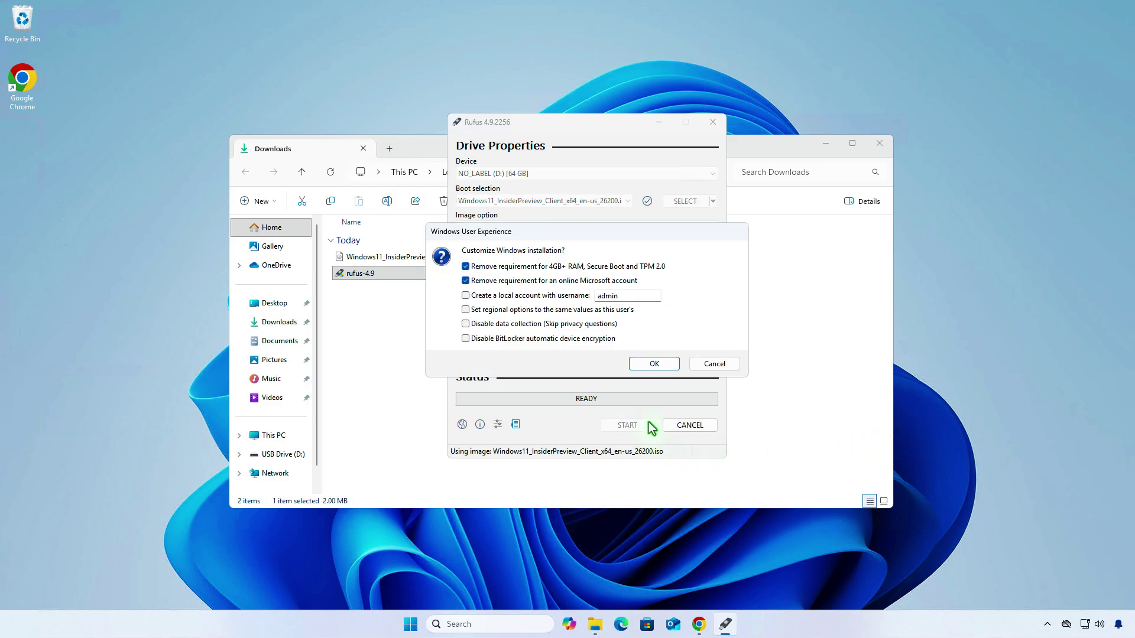
pyautogui.click(654, 364)
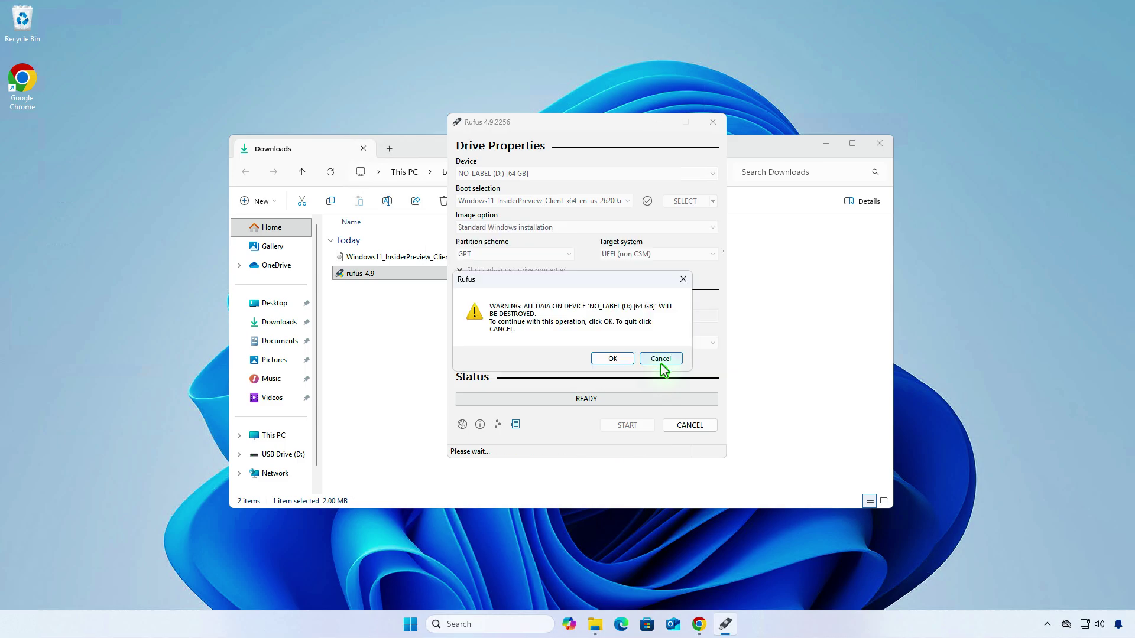
pyautogui.click(613, 360)
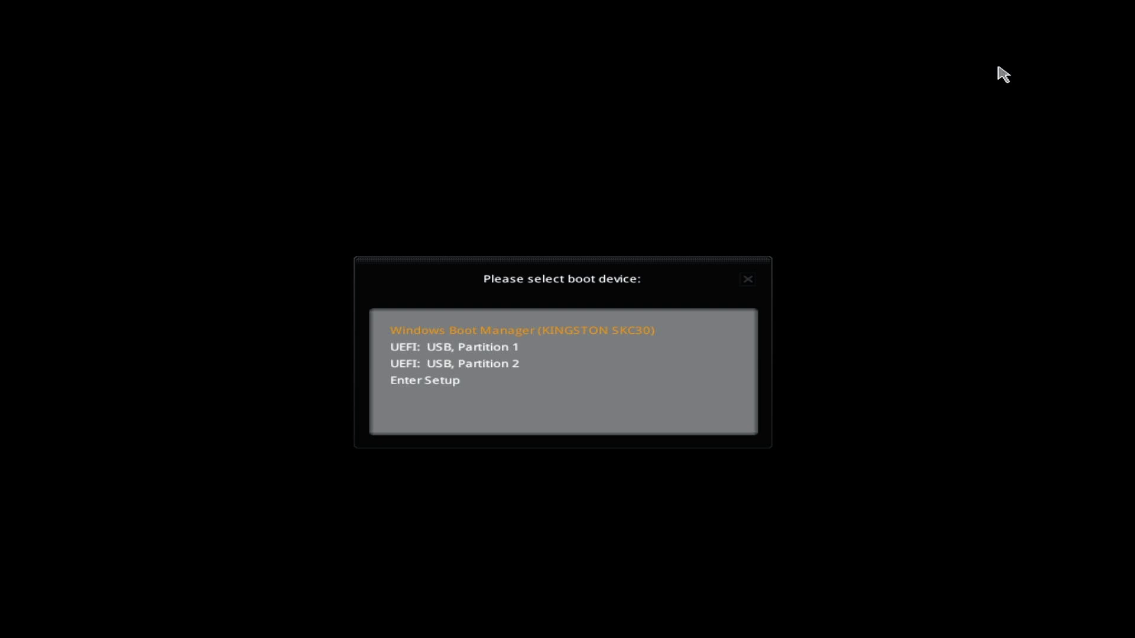
# - Boot from UEFI: USB, Partition 1 and accept English (United States) language settings with the US keyboard in Windows 11 Setup
pyautogui.press('Down')
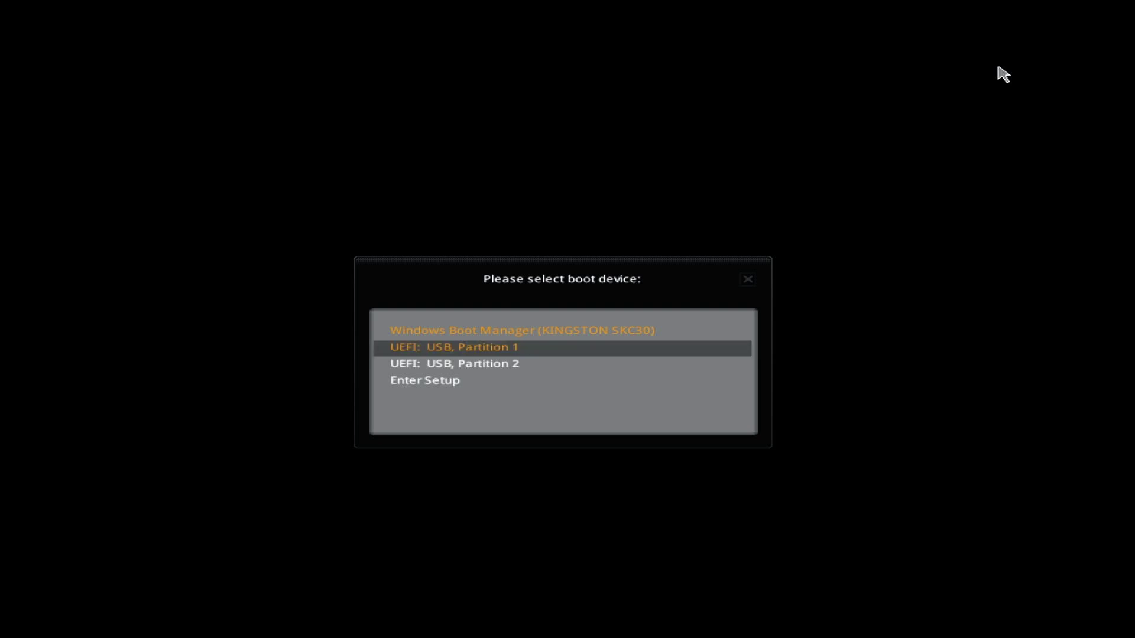
pyautogui.press('Return')
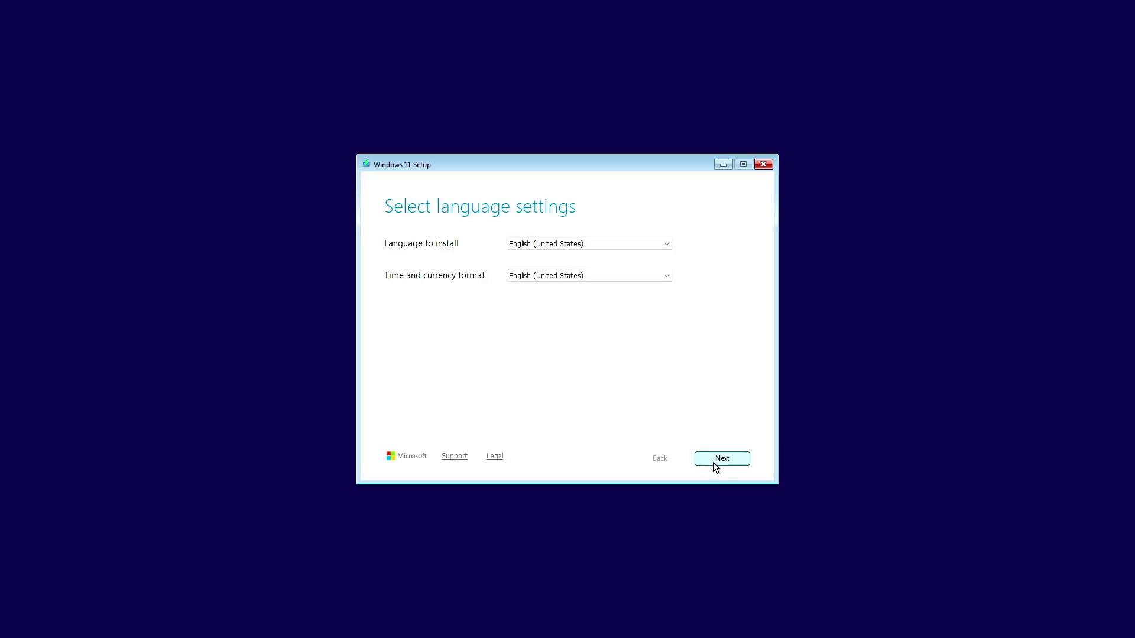
pyautogui.click(713, 462)
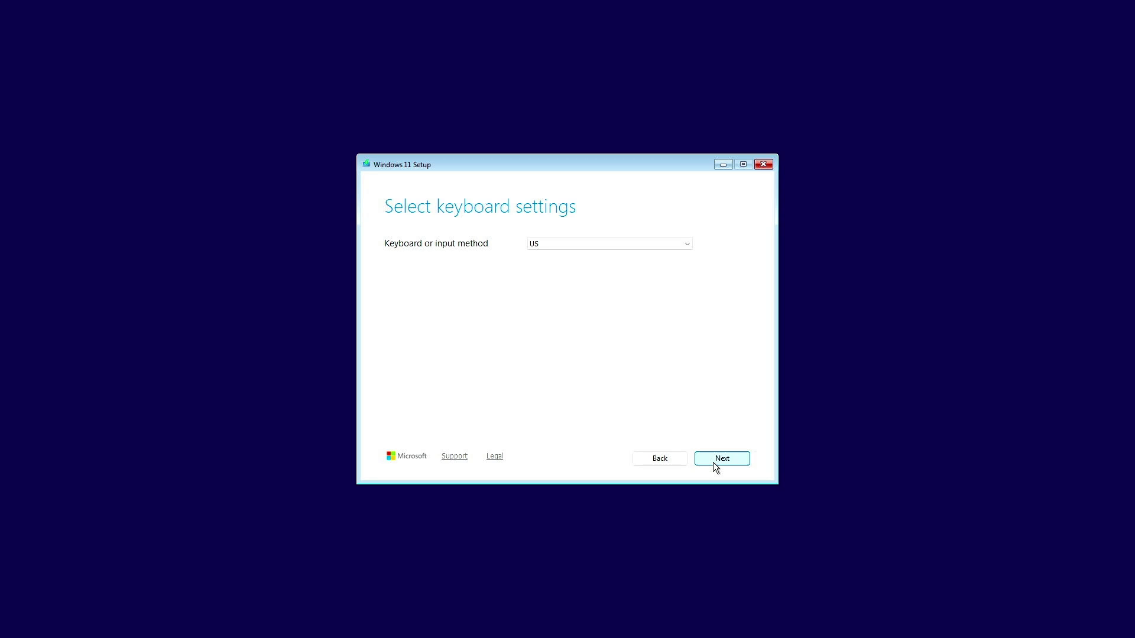
pyautogui.click(715, 466)
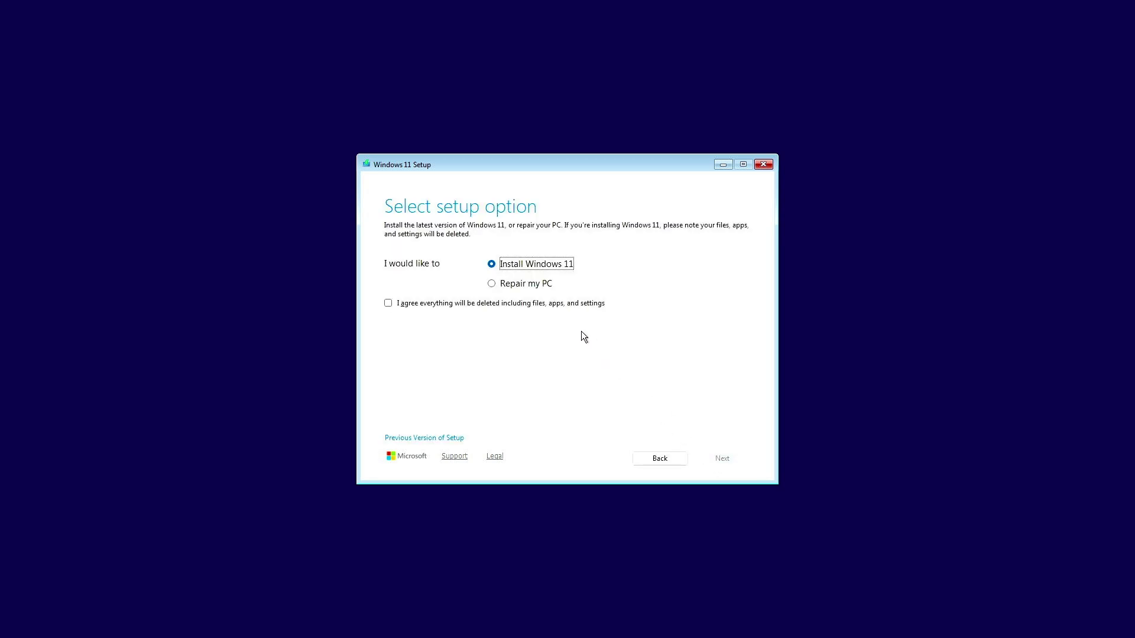
# - Choose a Windows 11 Pro installation without a product key, agreeing that all files, apps and settings are deleted
pyautogui.click(554, 305)
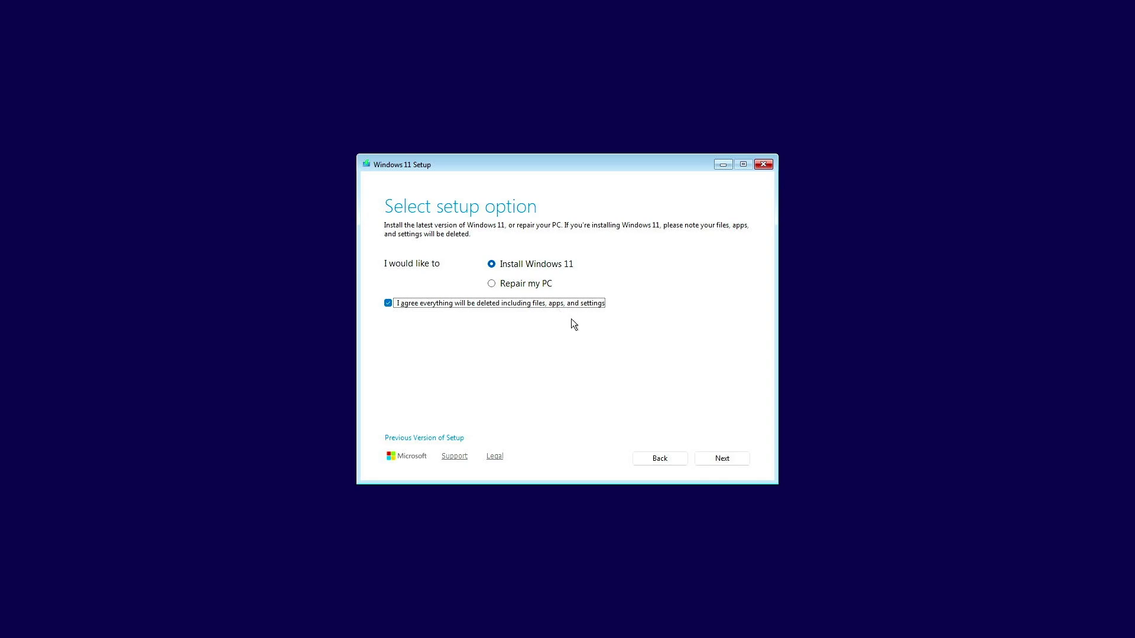
pyautogui.click(722, 465)
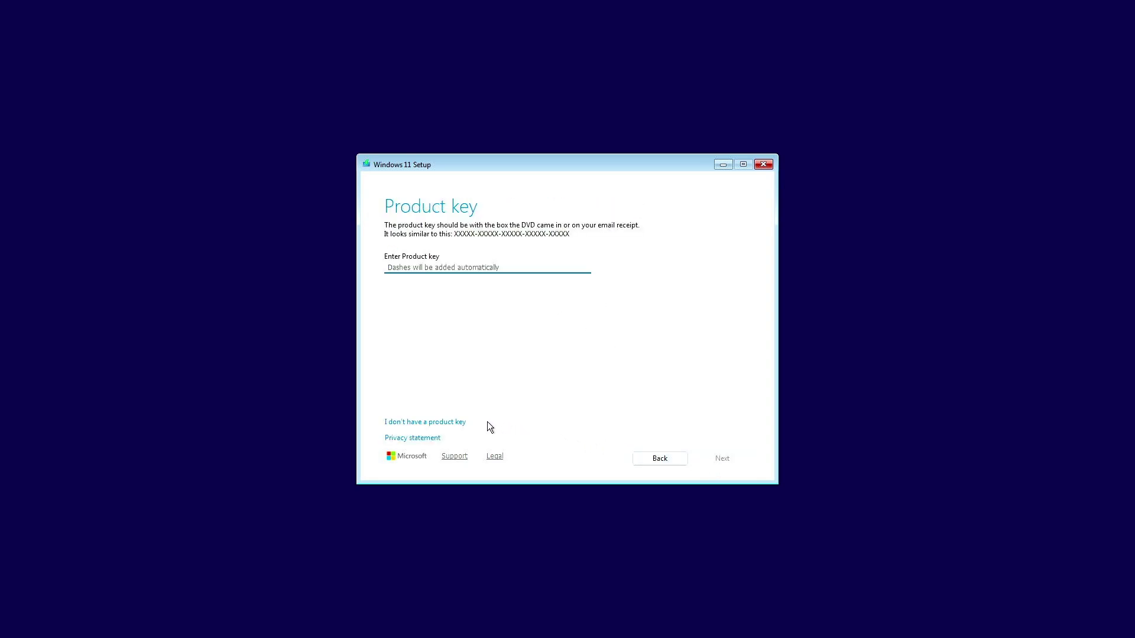
pyautogui.click(454, 422)
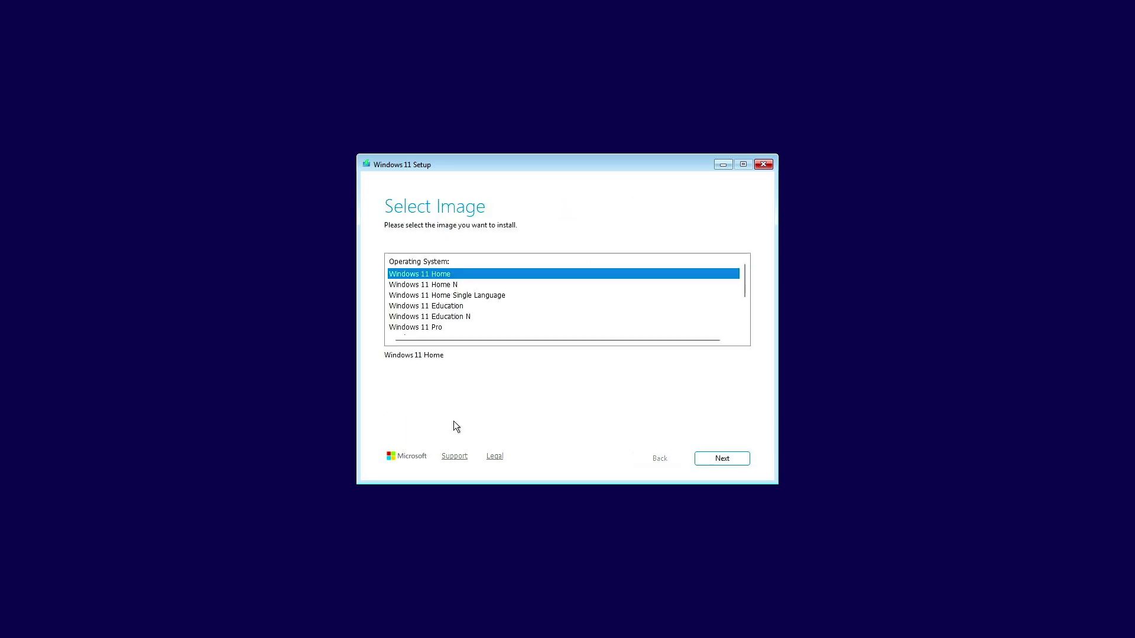
pyautogui.click(435, 326)
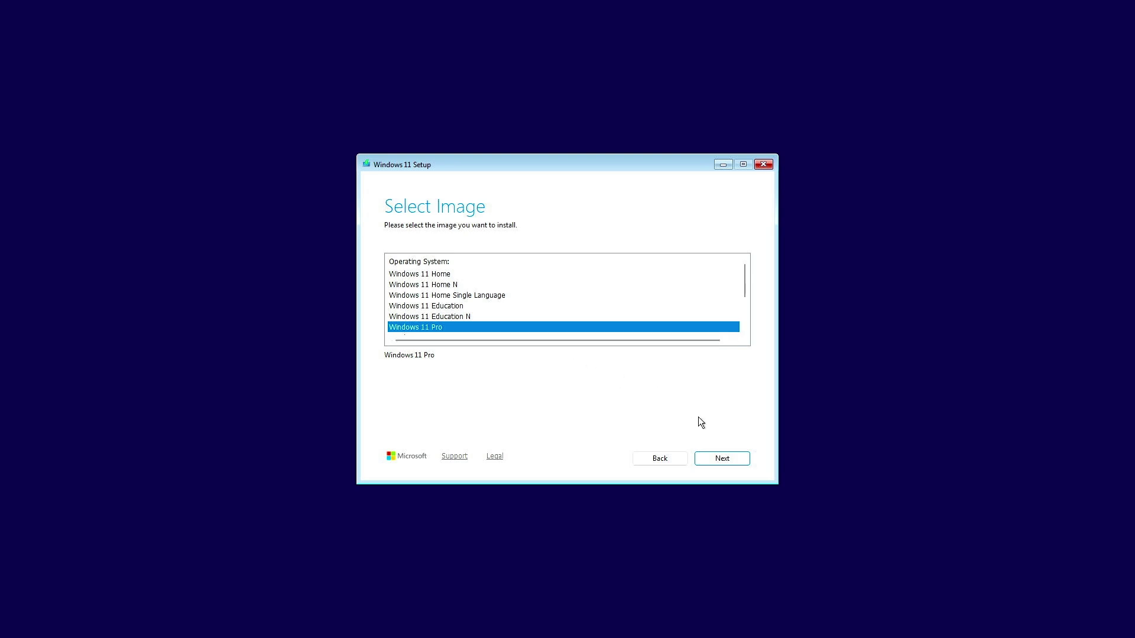
pyautogui.click(734, 458)
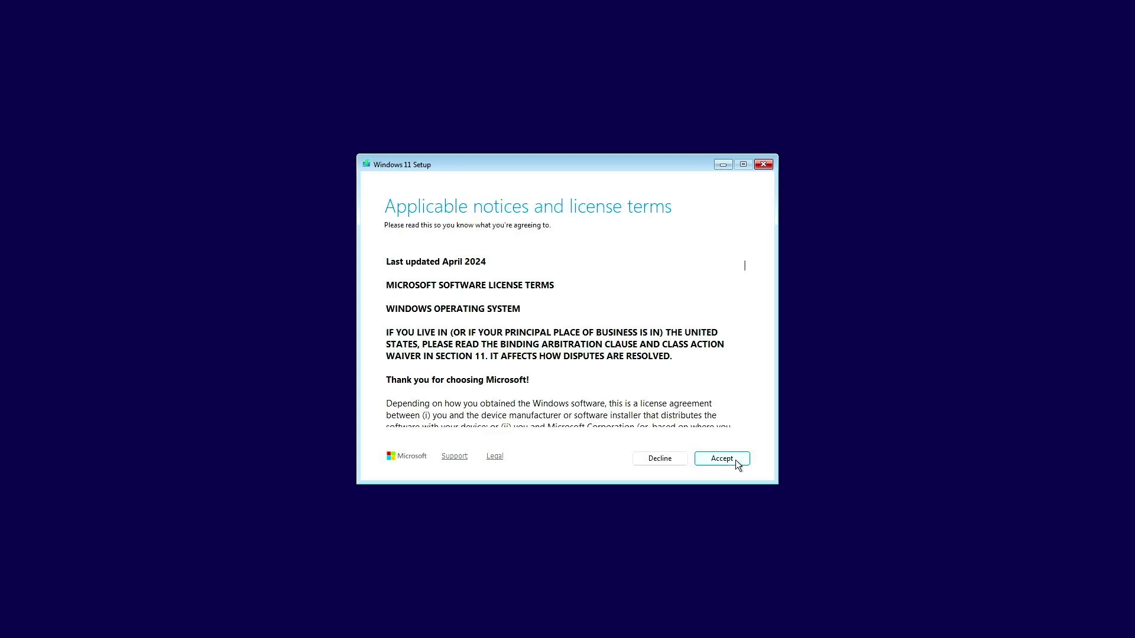
# - Accept the license terms and start installing Windows 11 on Disk 0 Unallocated Space
pyautogui.click(736, 460)
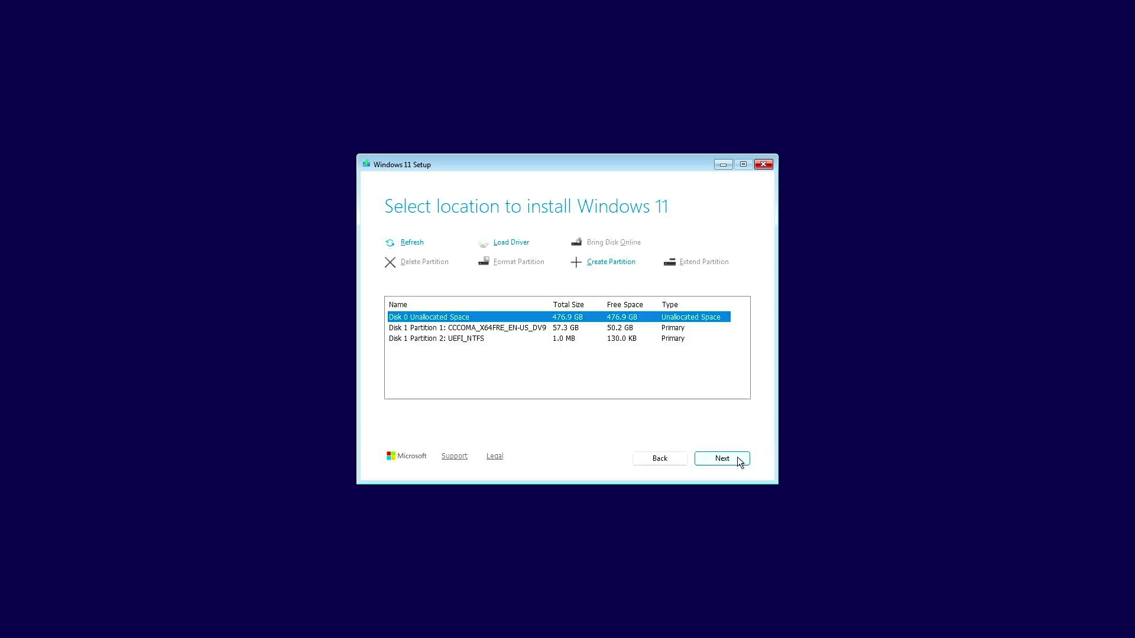
pyautogui.click(722, 458)
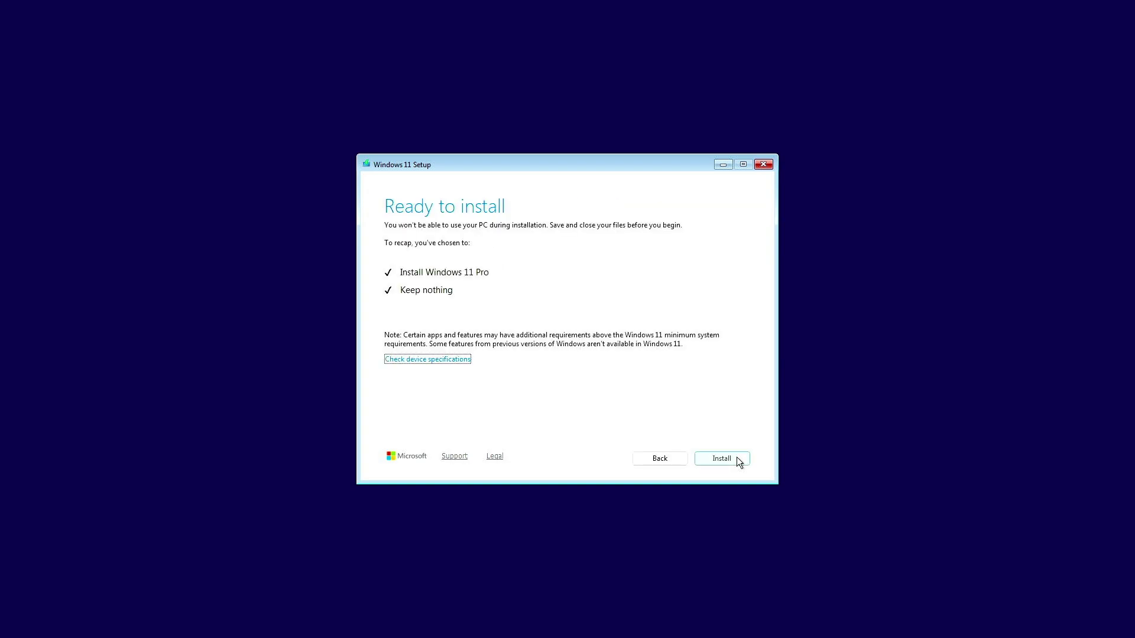
pyautogui.click(737, 458)
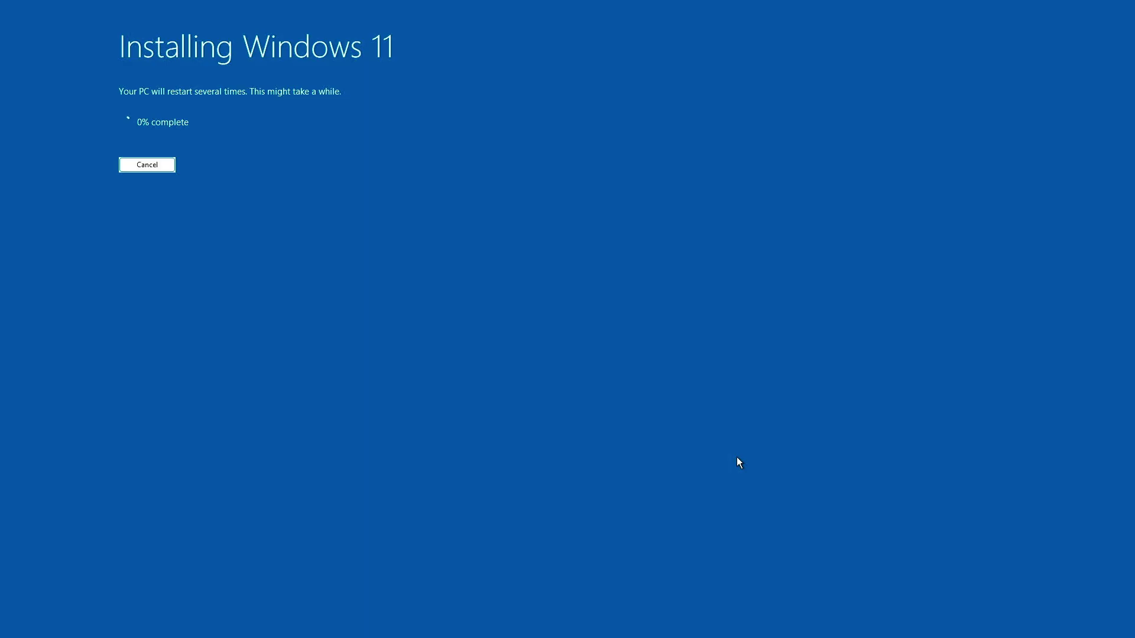